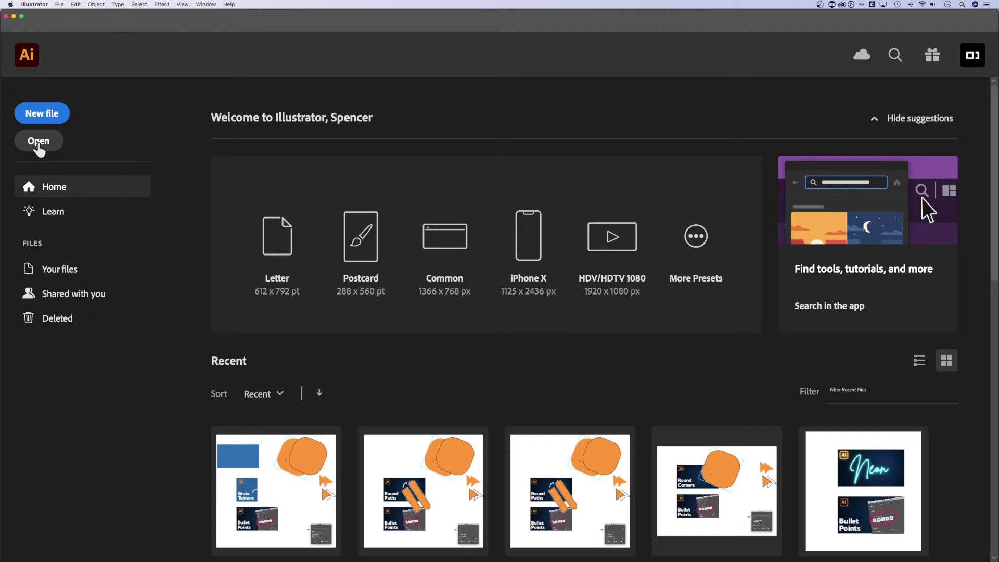
# - Open '2022 Media Guide - short.pdf' from the Media Guide folder
pyautogui.click(60, 4)
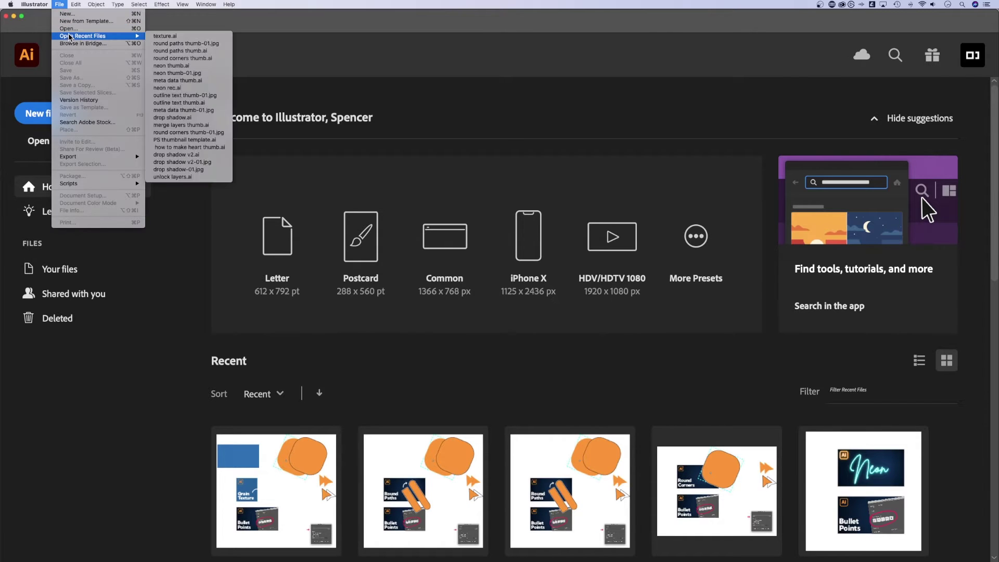
pyautogui.click(68, 28)
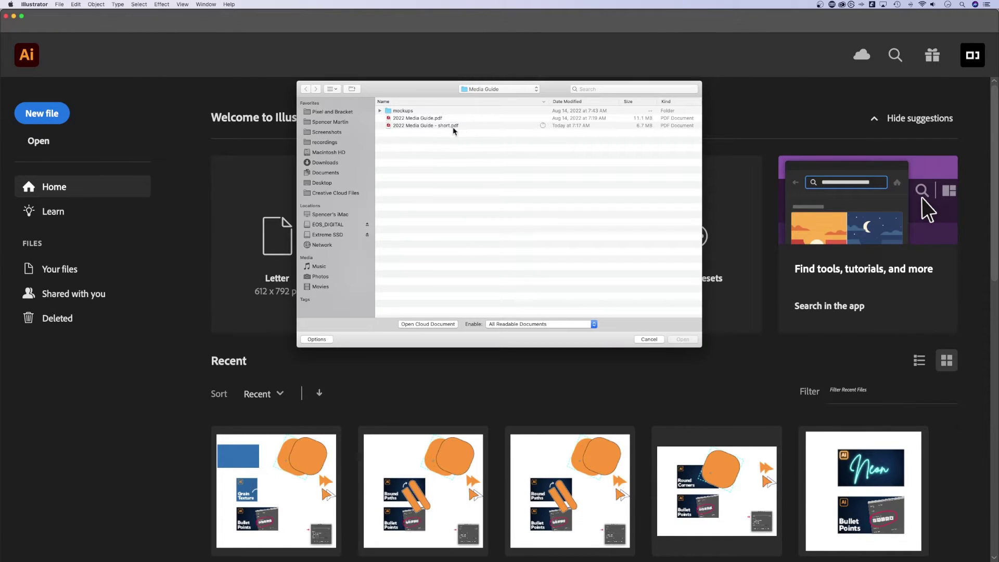
pyautogui.click(440, 126)
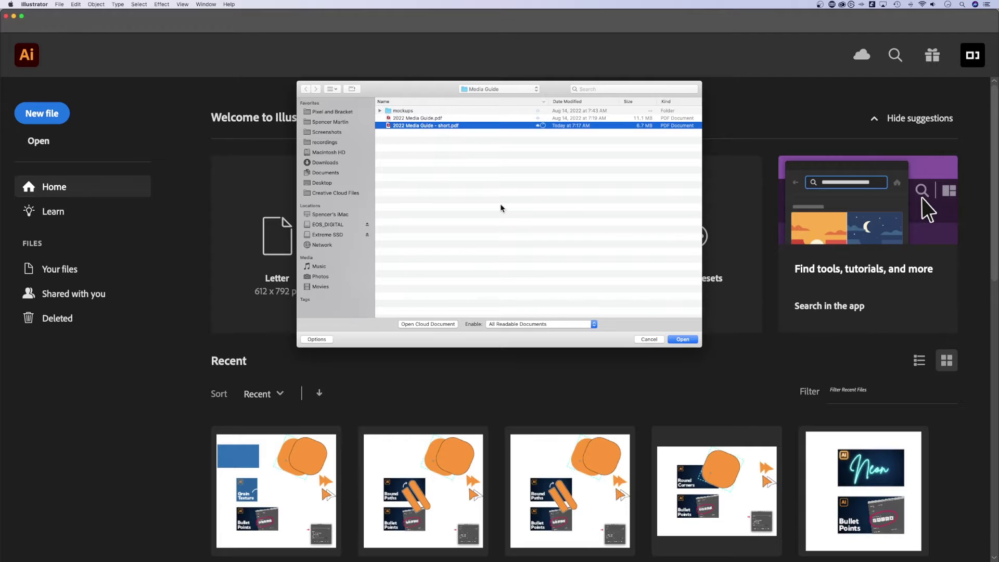
pyautogui.click(685, 340)
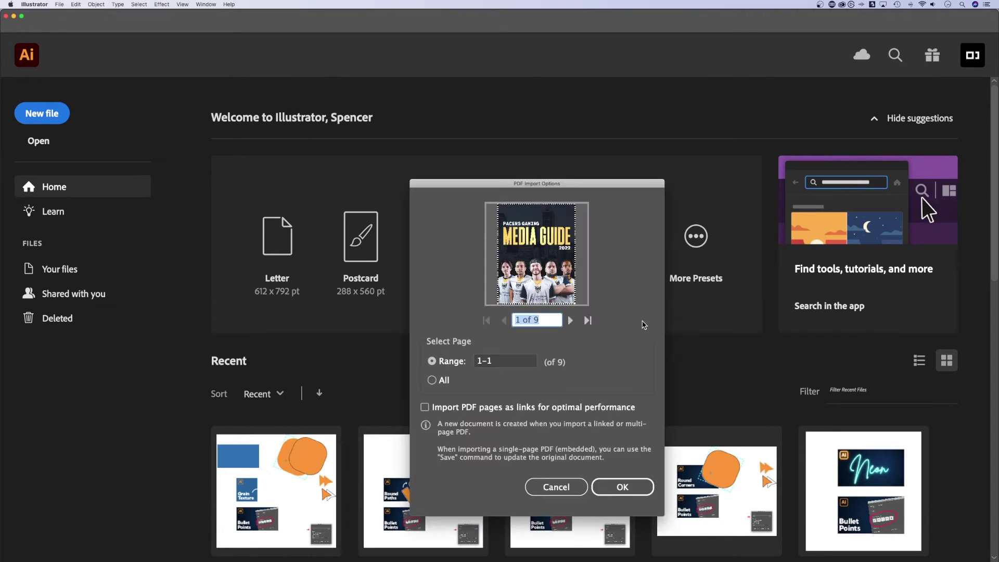
# - Import all 9 PDF pages embedded rather than linked, keeping RGB colour mode
pyautogui.moveTo(611, 187); pyautogui.dragTo(570, 108)
pyautogui.click(459, 283)
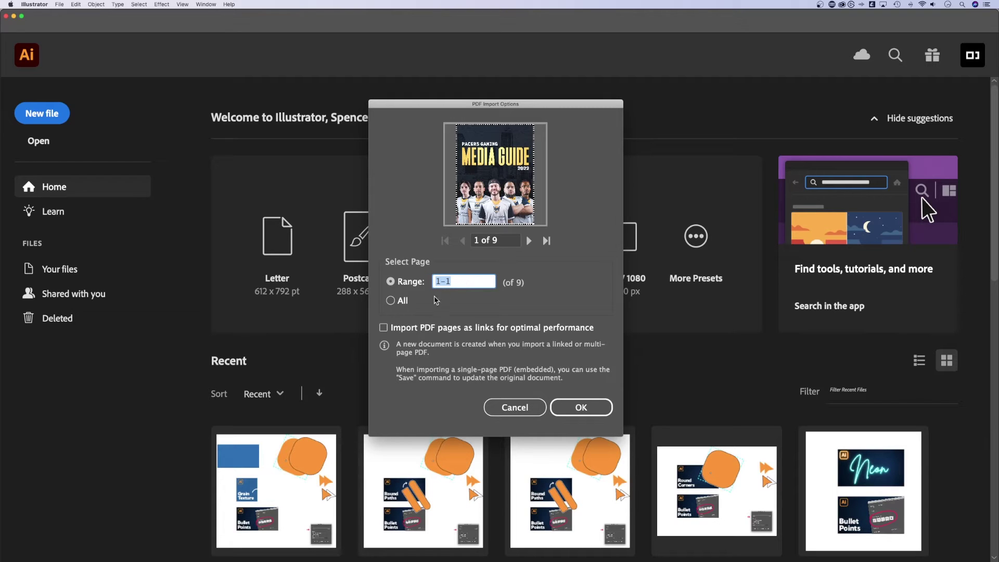
pyautogui.click(404, 302)
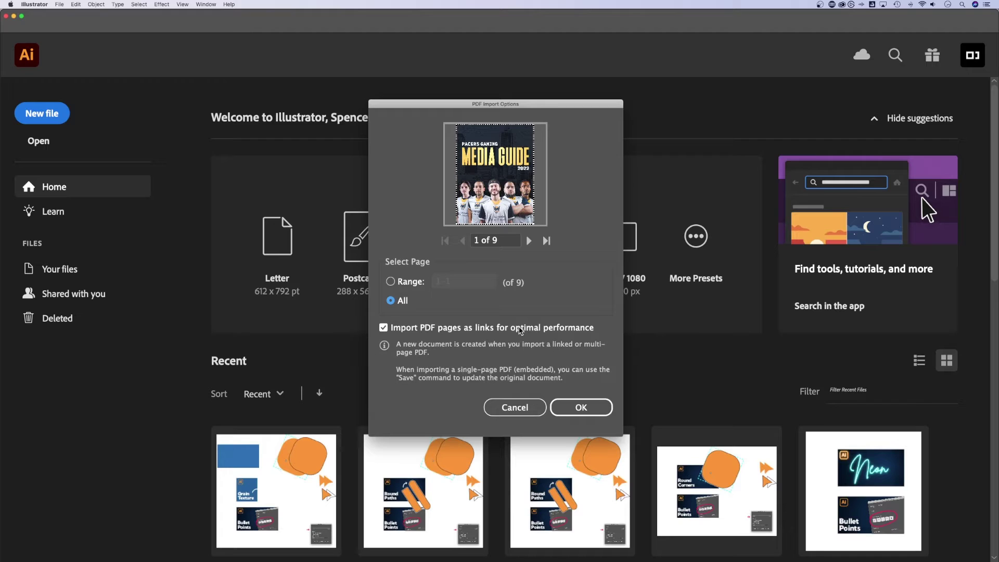
pyautogui.click(389, 331)
pyautogui.click(581, 408)
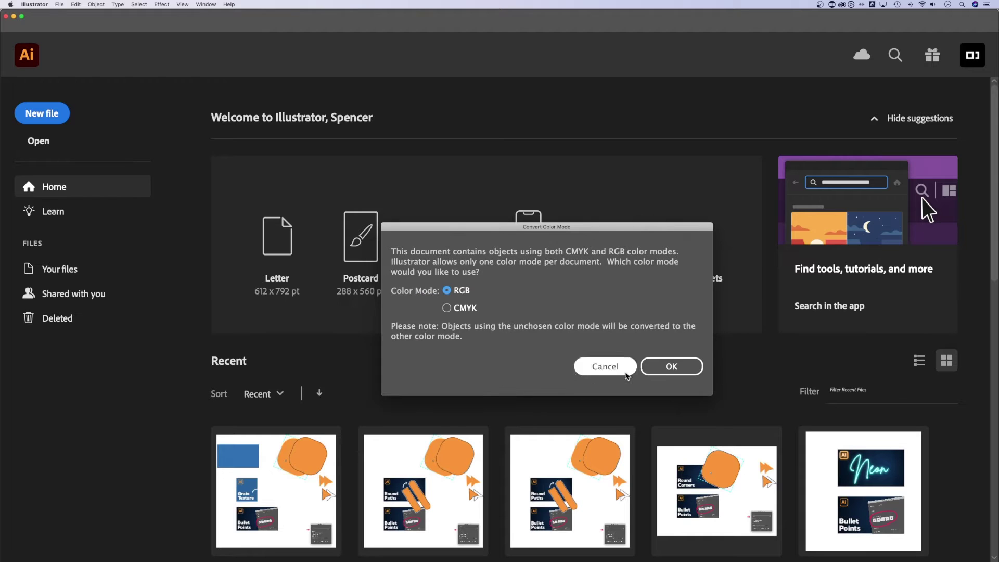
pyautogui.click(676, 368)
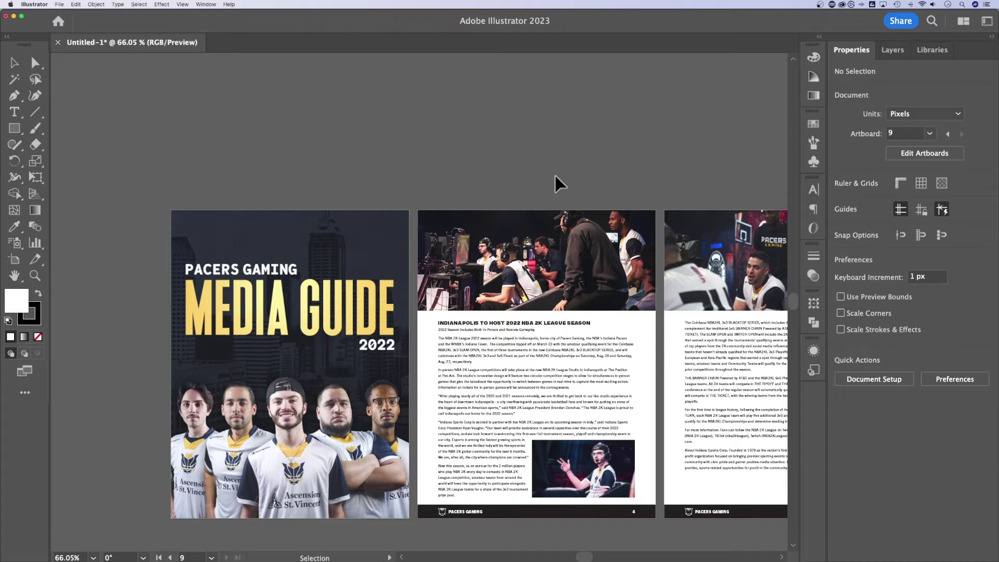
# - Zoom out to show all nine artboards, then switch to the Artboard tool
pyautogui.press('super+minus')
pyautogui.press('super+minus')
pyautogui.press('super+minus')
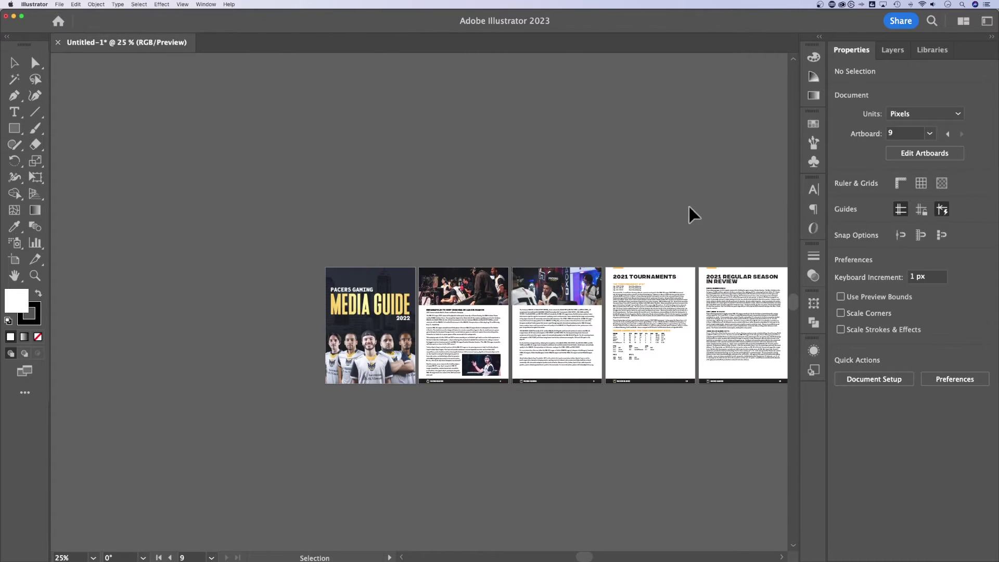
pyautogui.moveTo(691, 207); pyautogui.dragTo(535, 220)
pyautogui.press('super+minus')
pyautogui.press('super+minus')
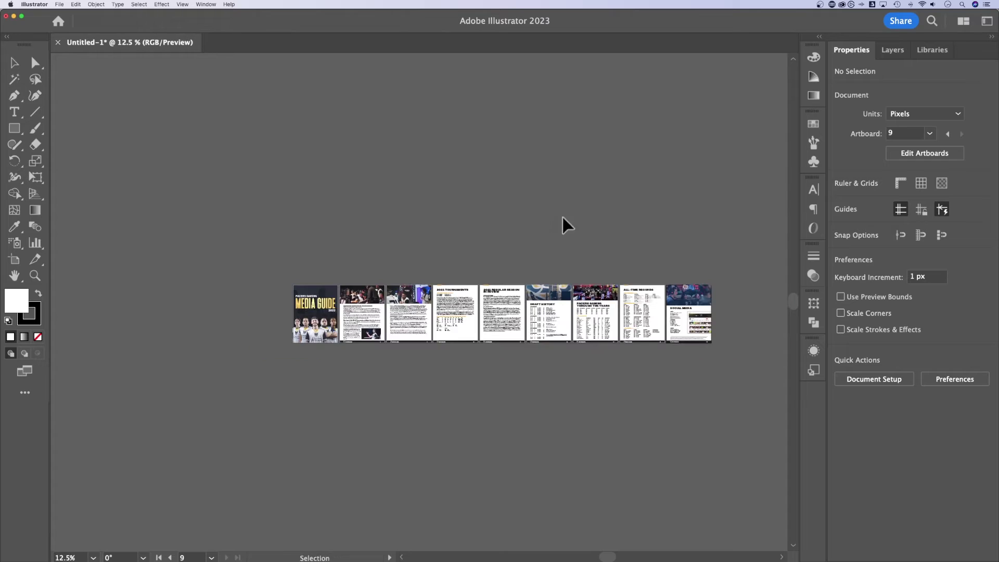
pyautogui.hscroll(2, 588, 225)
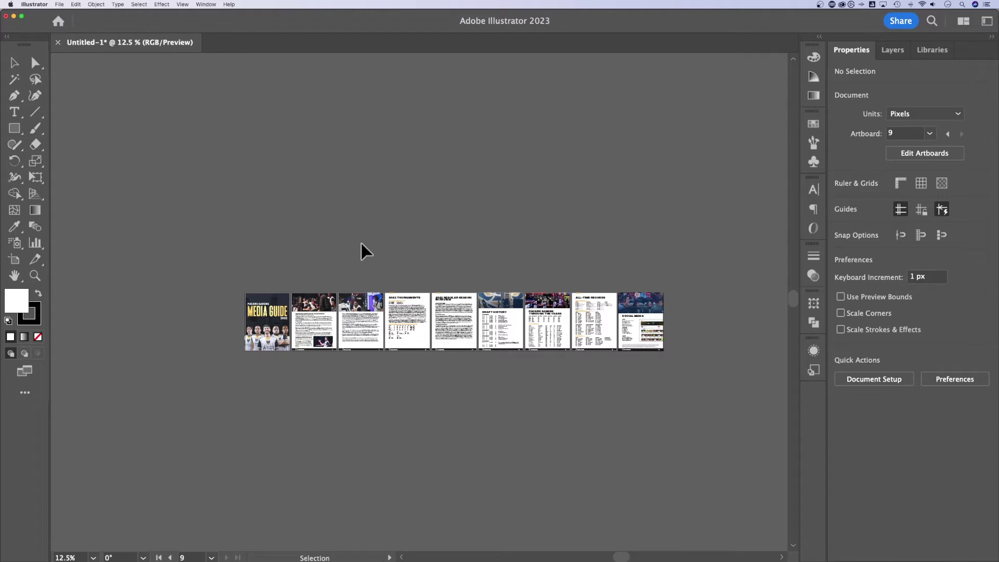
pyautogui.press('super+minus')
pyautogui.press('super+minus')
pyautogui.press('super+minus')
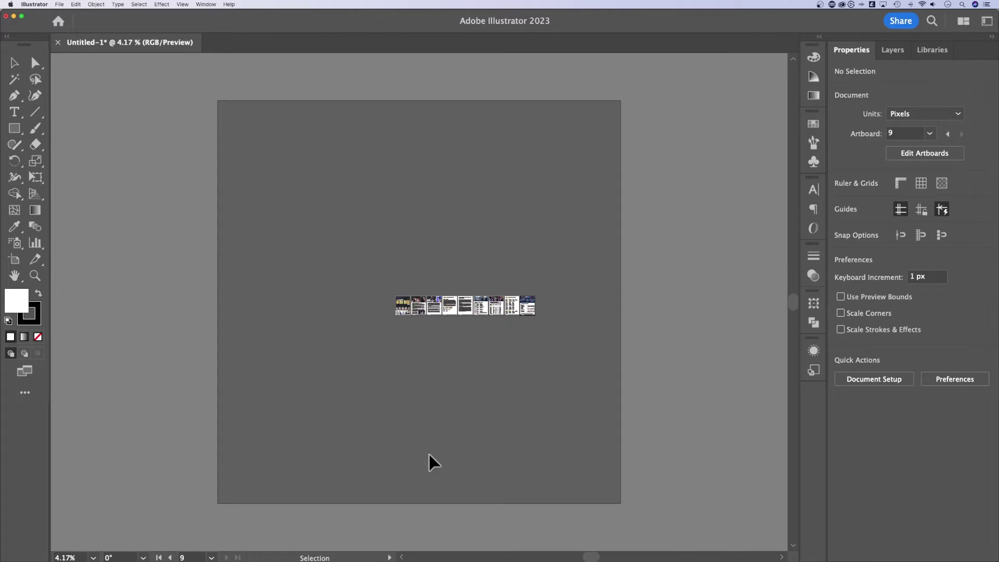
pyautogui.press('a')
pyautogui.press('super+equal')
pyautogui.press('super+equal')
pyautogui.press('super+equal')
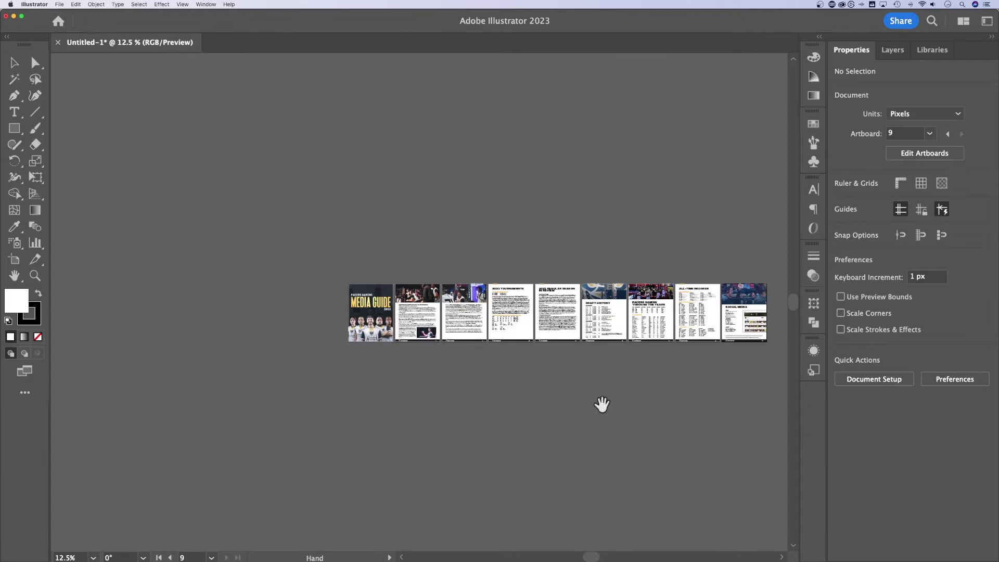
pyautogui.moveTo(601, 410); pyautogui.dragTo(544, 404)
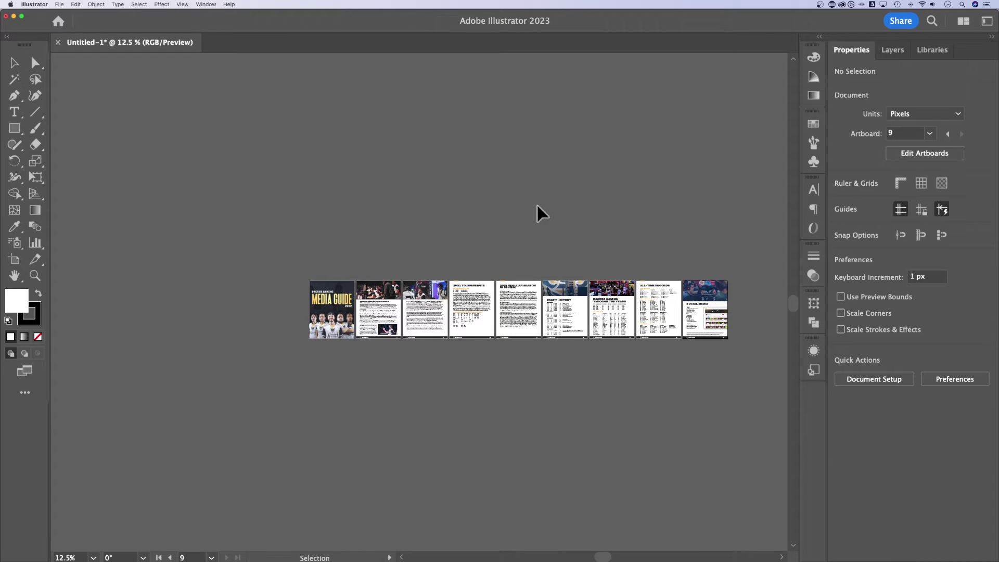
pyautogui.hotkey('shift', 'o')
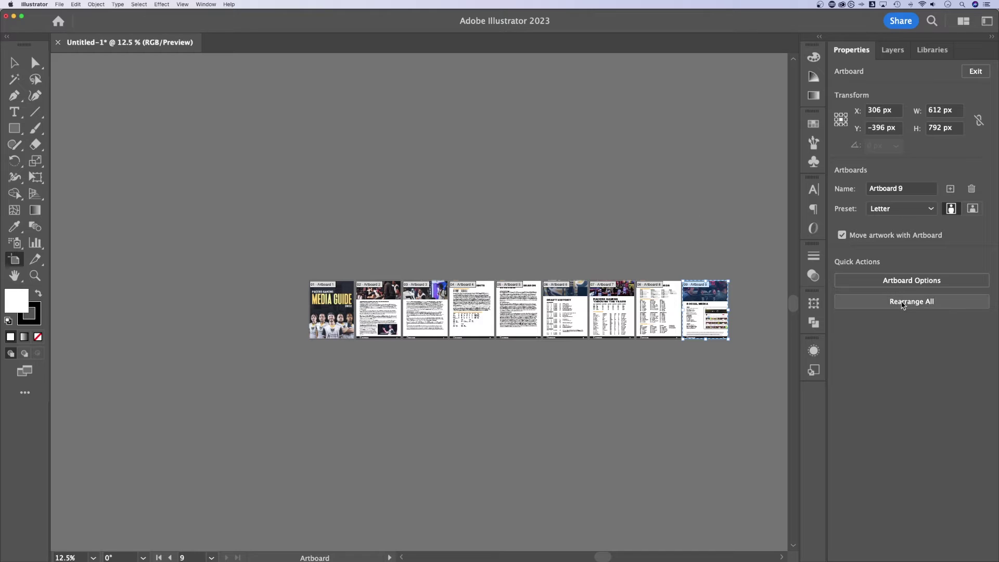
# - Rearrange all artboards into a grid layout of 3 columns with 20 px spacing
pyautogui.click(908, 304)
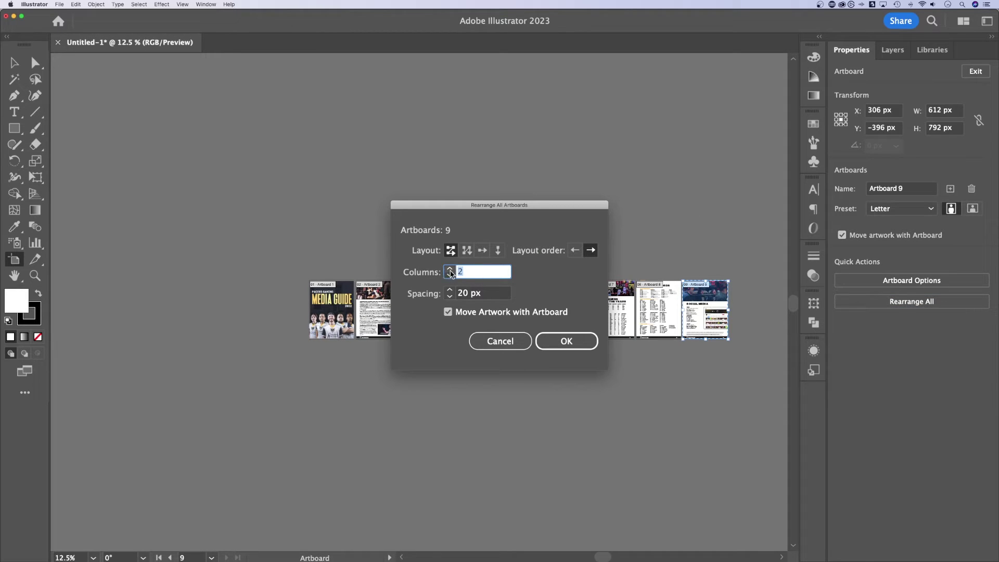
pyautogui.click(450, 269)
pyautogui.click(468, 252)
pyautogui.click(567, 345)
pyautogui.press('super+minus')
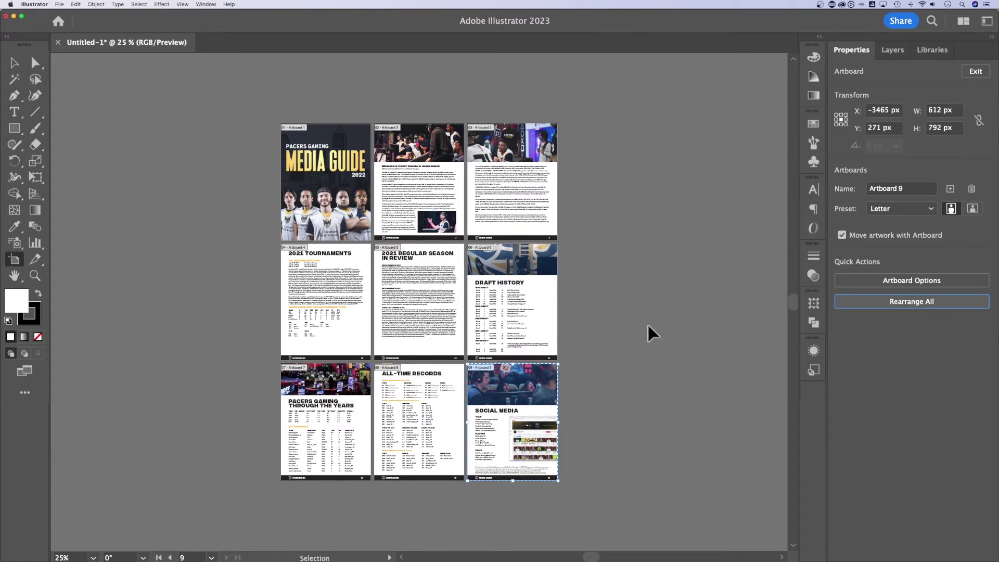
# - Inspect the 3-column artboard grid, then exit artboard editing to the Selection tool
pyautogui.press('super+plus')
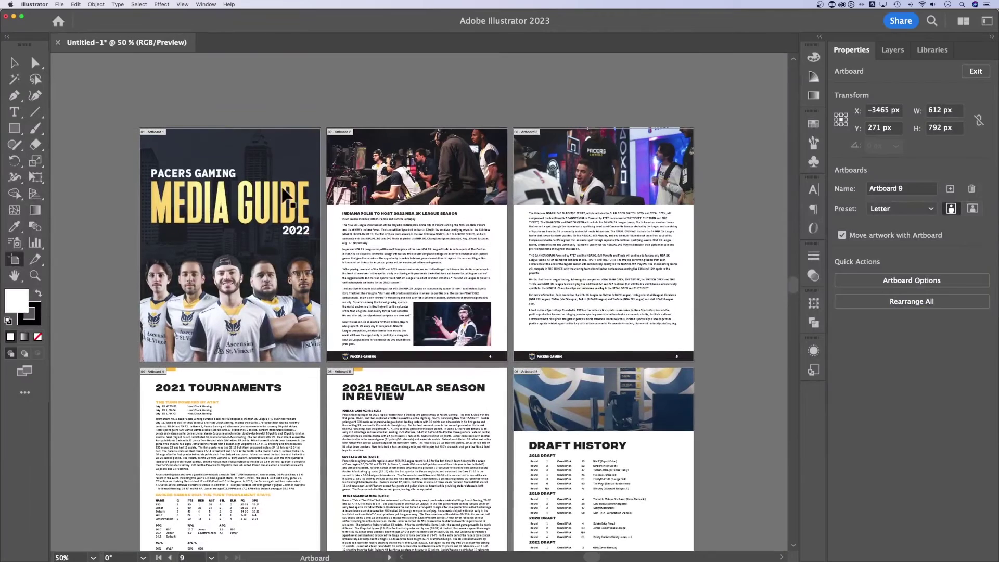
pyautogui.moveTo(385, 339); pyautogui.dragTo(486, 319)
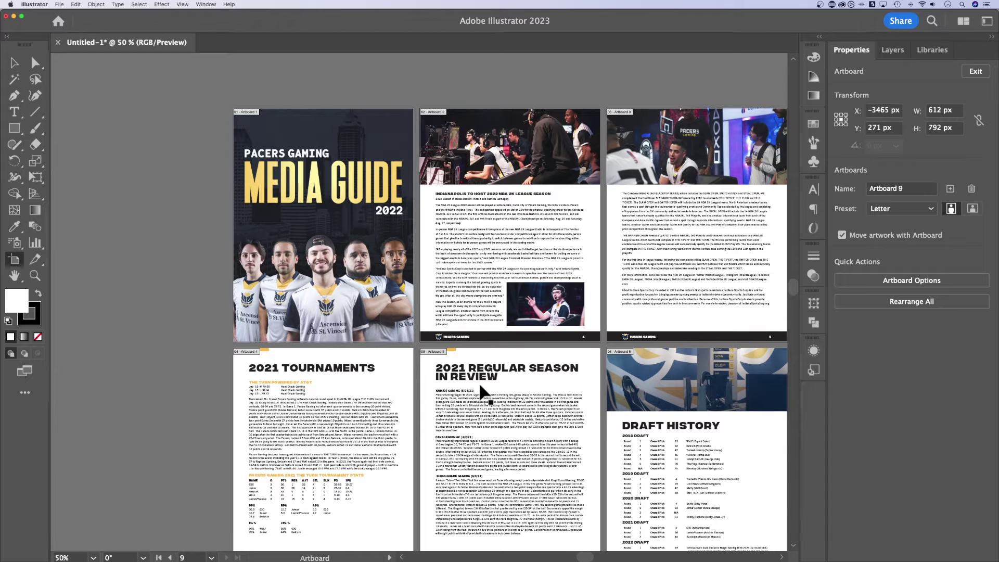
pyautogui.press('super+minus')
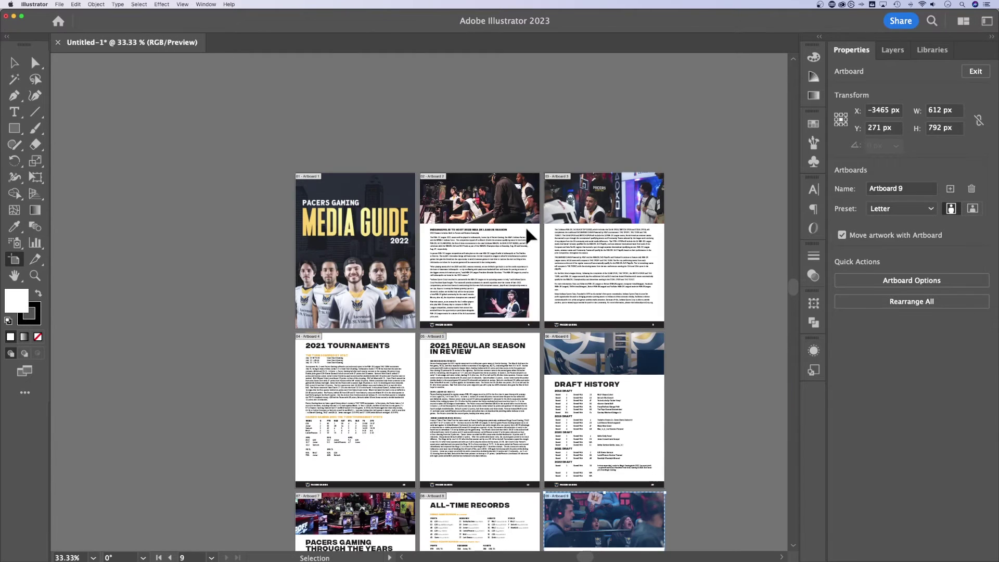
pyautogui.press('super+plus')
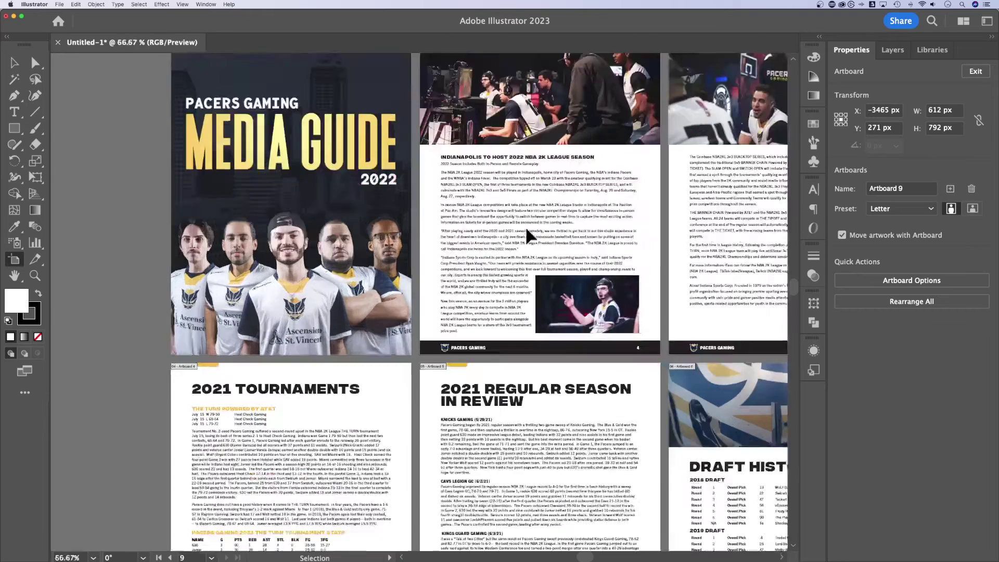
pyautogui.scroll(1, 613, 203)
pyautogui.moveTo(613, 202); pyautogui.dragTo(567, 292)
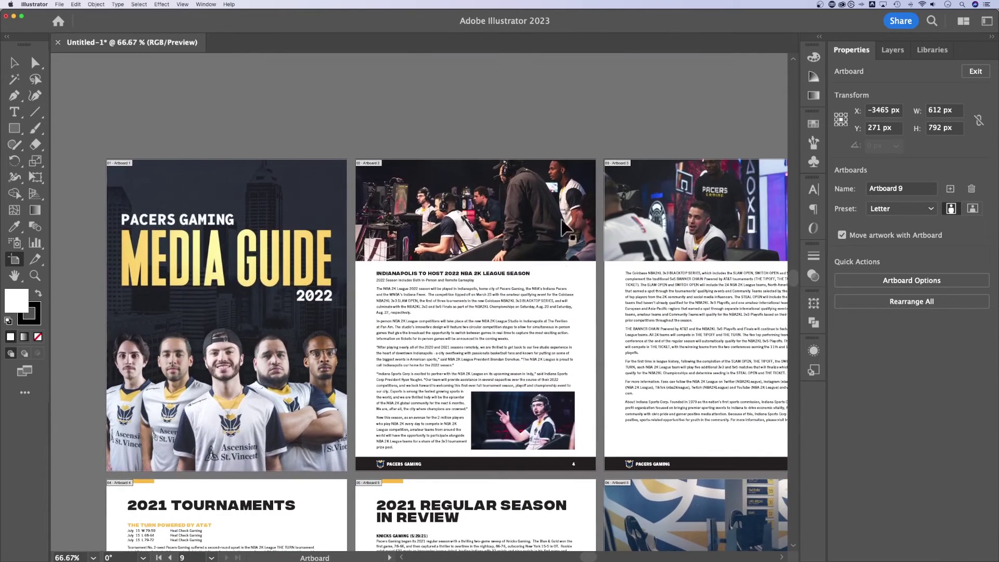
pyautogui.press('v')
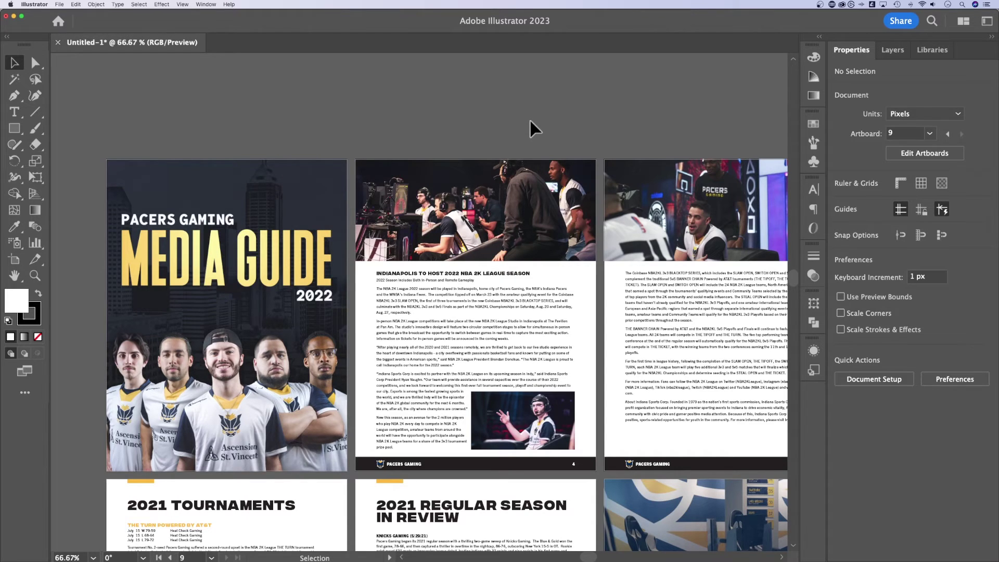
# - Test-move the article page's content and undo it back into place
pyautogui.press('super')
pyautogui.press('super+equal')
pyautogui.moveTo(535, 172); pyautogui.dragTo(419, 157)
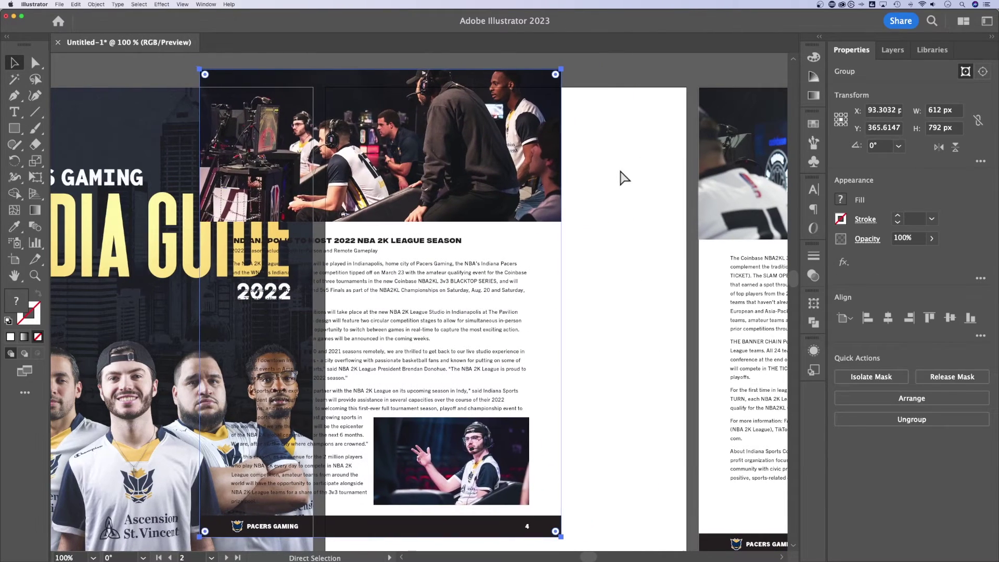
pyautogui.press('super+z')
pyautogui.press('shift+super+z')
pyautogui.press('super+z')
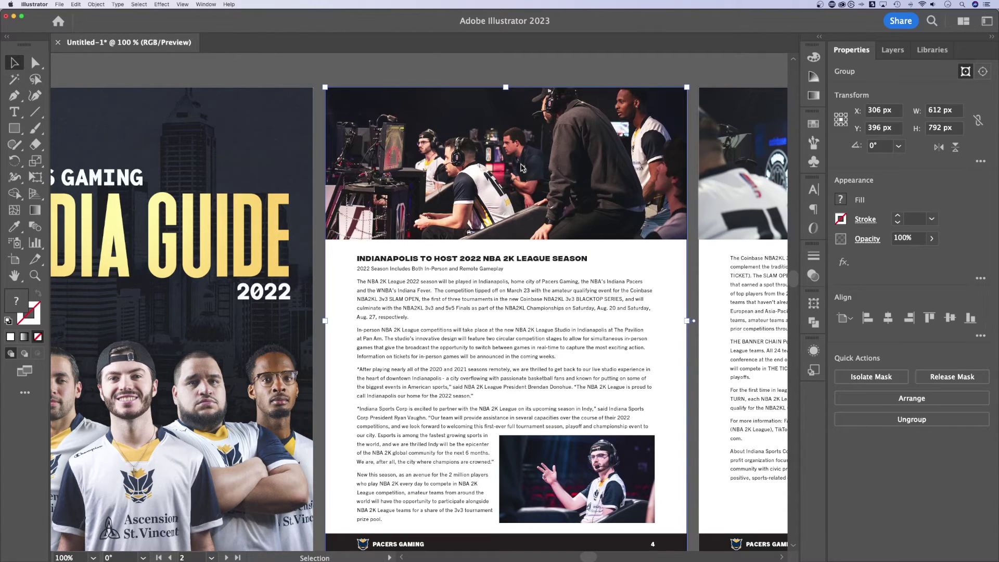
# - Ungroup the article page's content, then test-move and undo to check what stays masked
pyautogui.rightClick(521, 167)
pyautogui.click(551, 266)
pyautogui.click(635, 74)
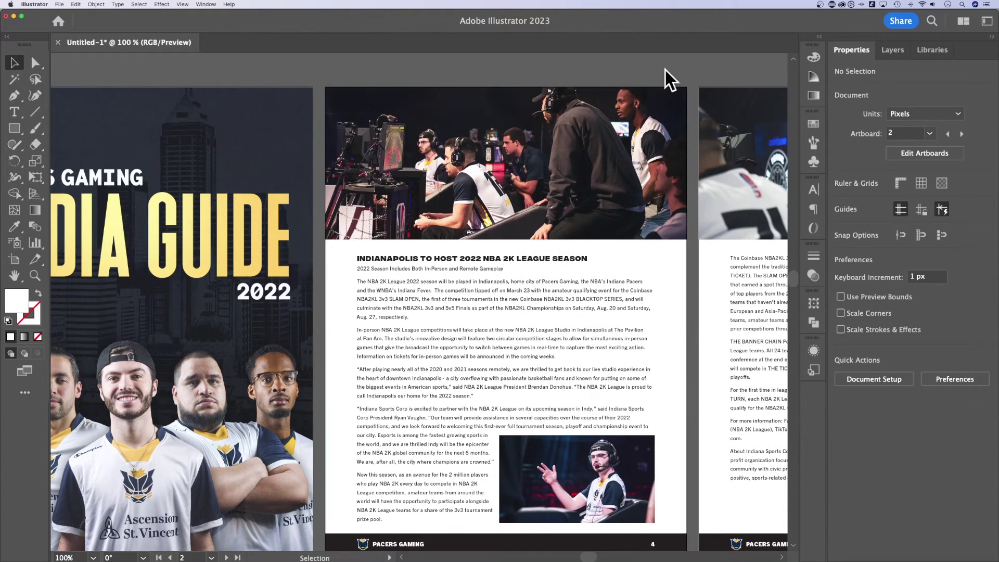
pyautogui.moveTo(628, 171); pyautogui.dragTo(542, 139)
pyautogui.press('super+z')
# - Release the page's clipping mask, test-move the top photo, and restore it
pyautogui.rightClick(570, 167)
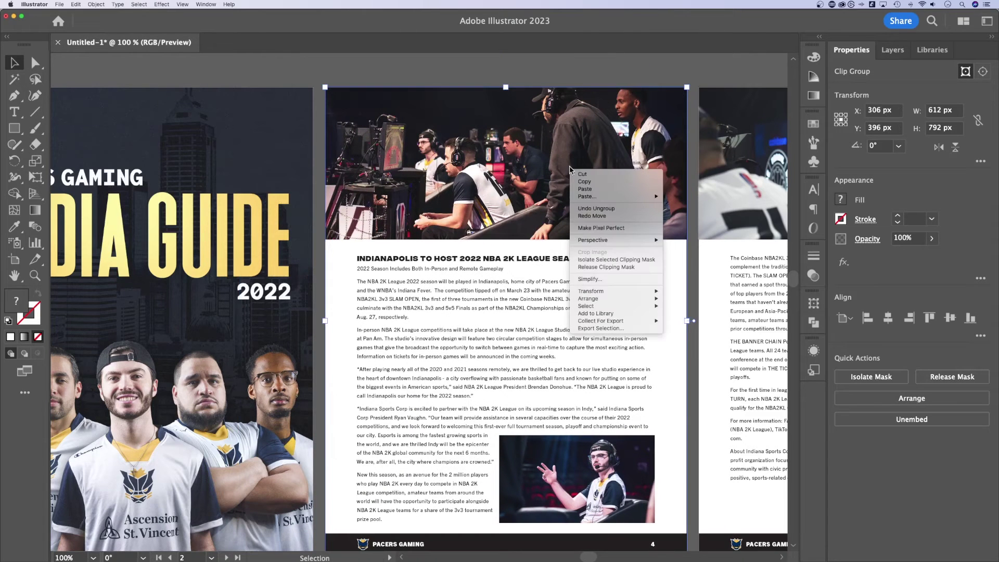
pyautogui.click(601, 267)
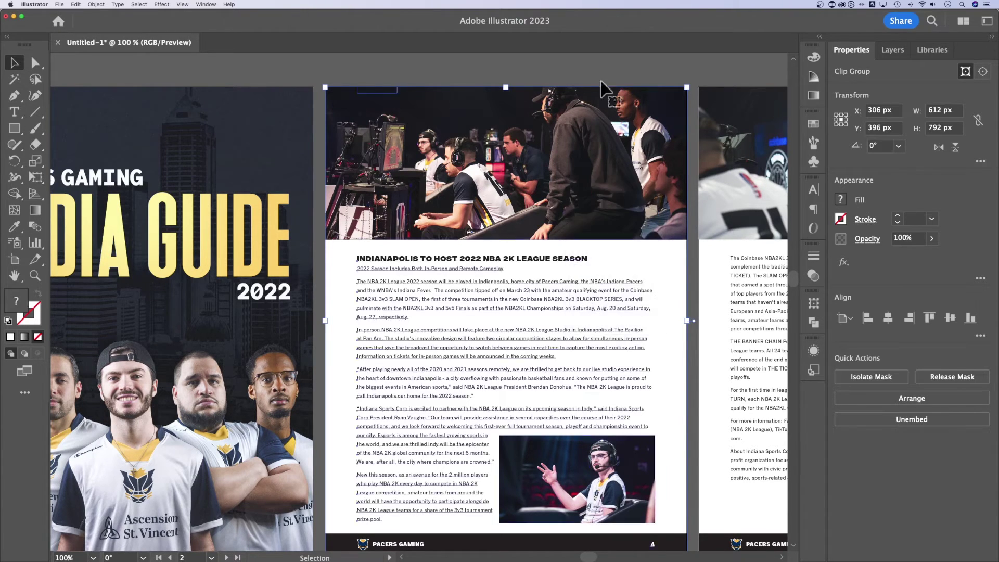
pyautogui.click(606, 65)
pyautogui.moveTo(627, 171)
pyautogui.mouseDown()
pyautogui.moveTo(553, 177)
pyautogui.moveTo(622, 187)
pyautogui.mouseUp()
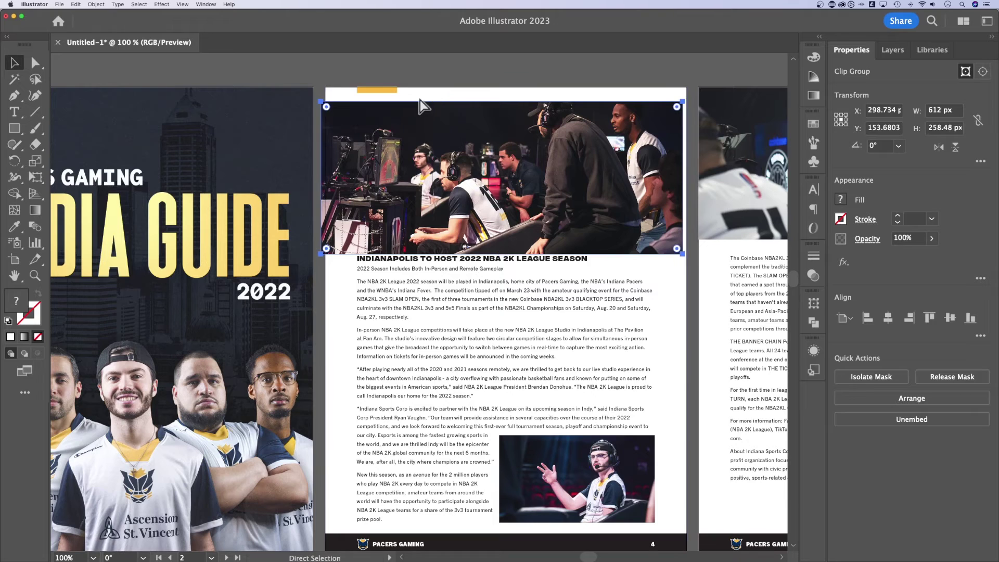
pyautogui.press('super+z')
pyautogui.press('super+z')
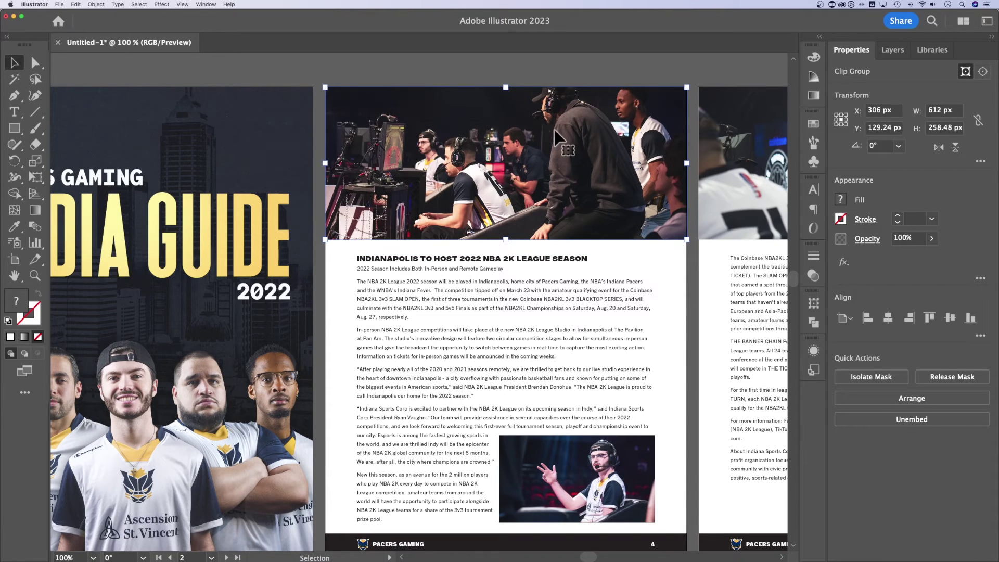
pyautogui.click(606, 78)
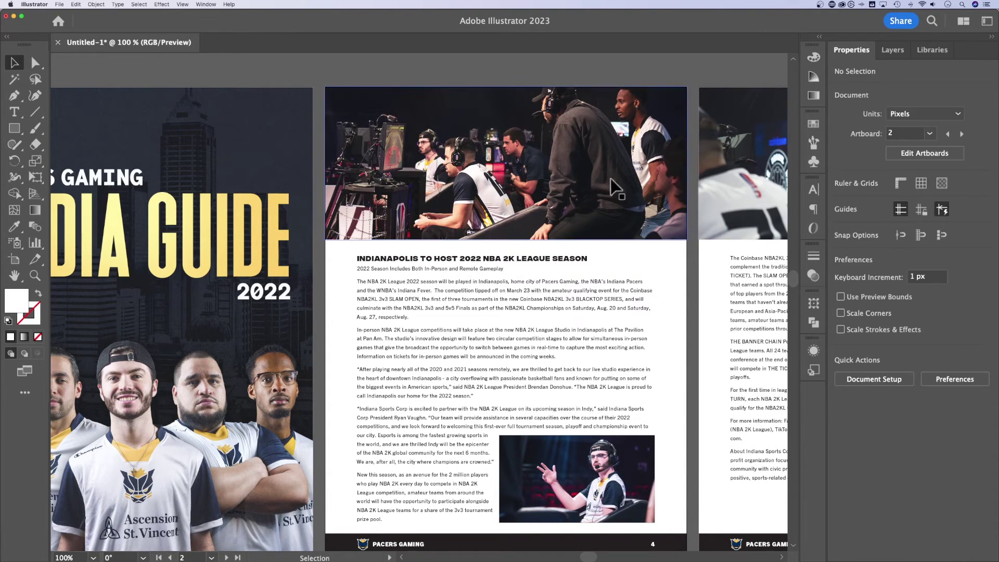
pyautogui.click(518, 264)
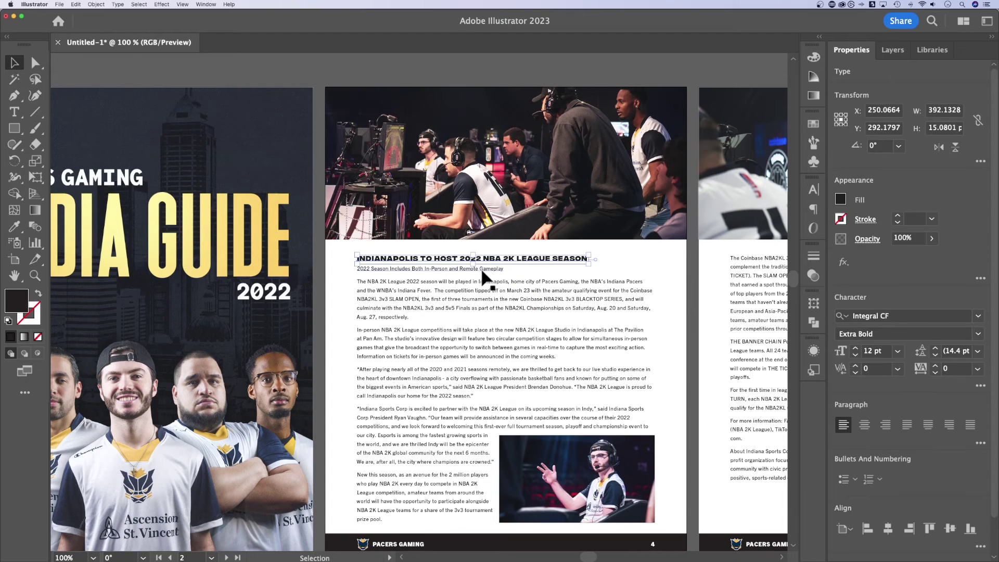
pyautogui.click(484, 270)
pyautogui.click(571, 299)
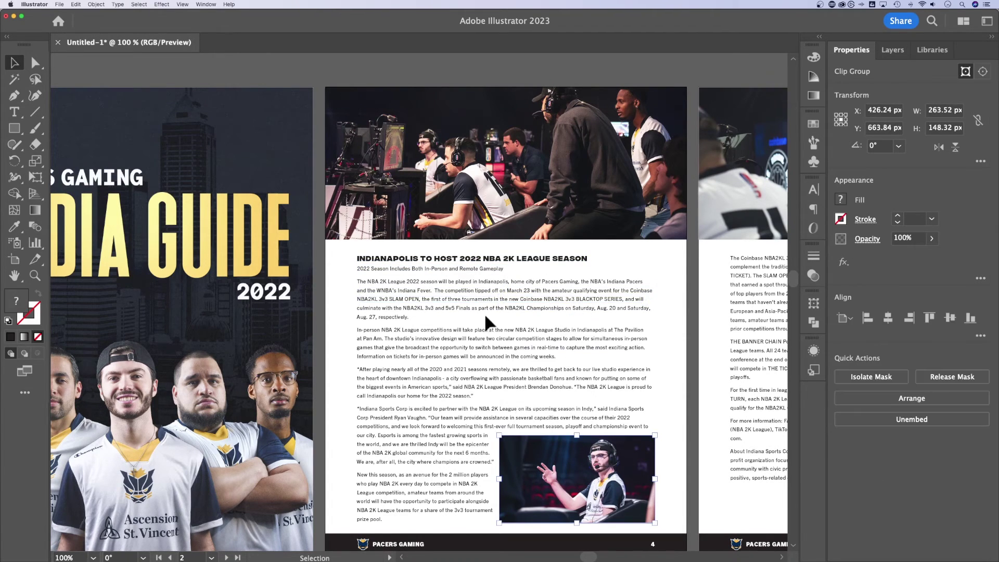
pyautogui.click(671, 260)
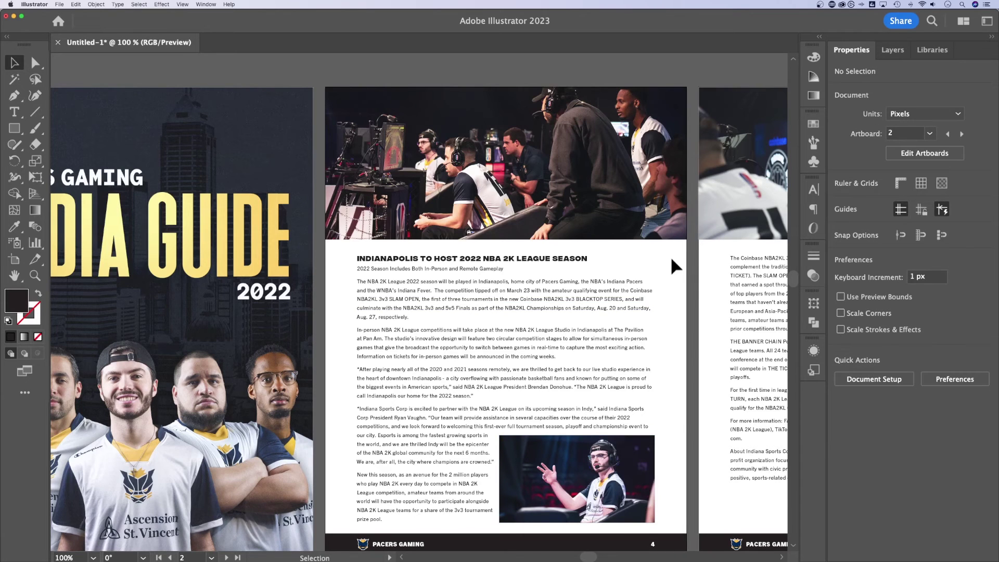
pyautogui.press('super+equal')
pyautogui.hscroll(3, 609, 263)
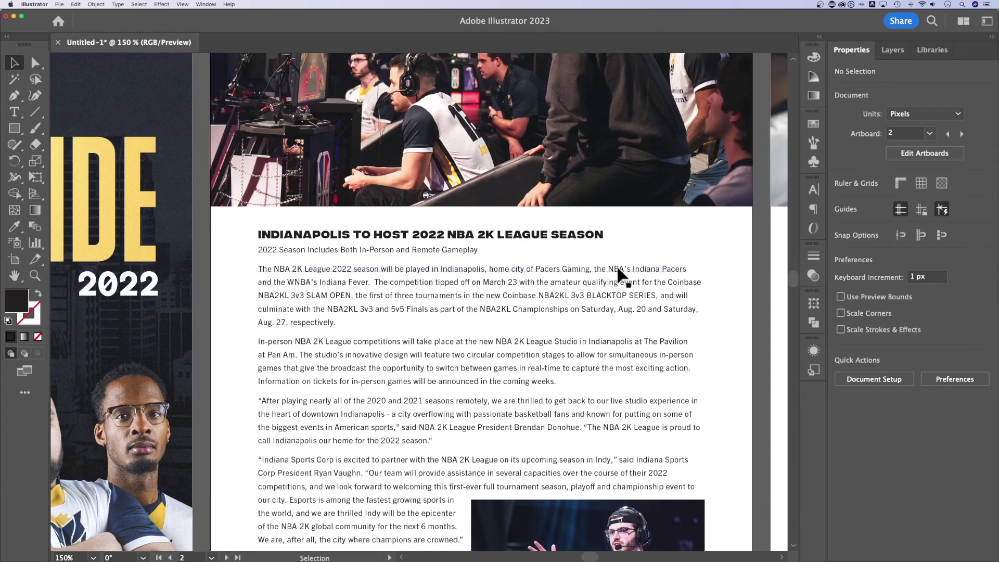
pyautogui.click(620, 268)
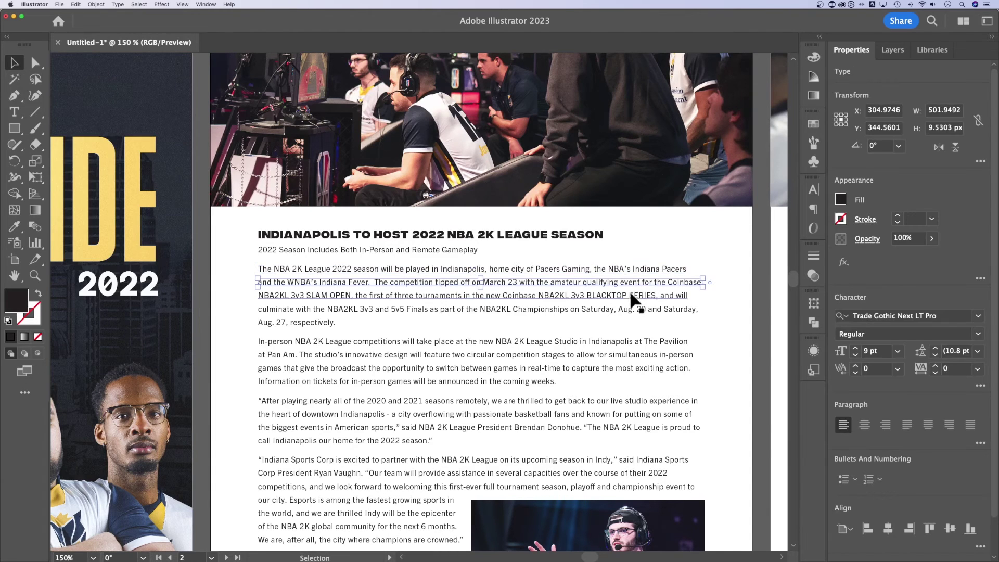
pyautogui.click(629, 295)
pyautogui.click(461, 270)
pyautogui.press('t')
pyautogui.moveTo(354, 269); pyautogui.dragTo(525, 270)
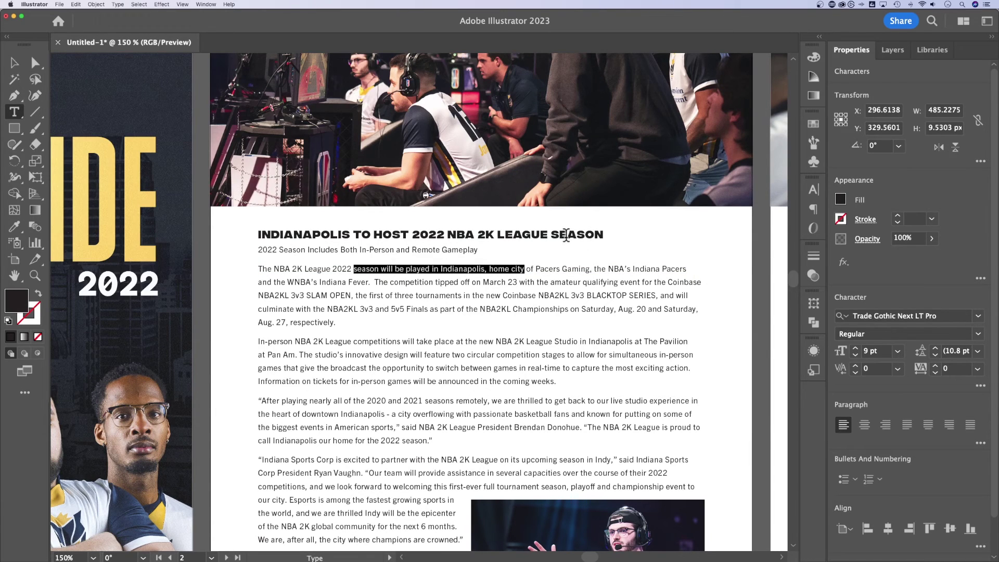
pyautogui.press('Escape')
pyautogui.click(691, 234)
pyautogui.hotkey('ctrl', '-')
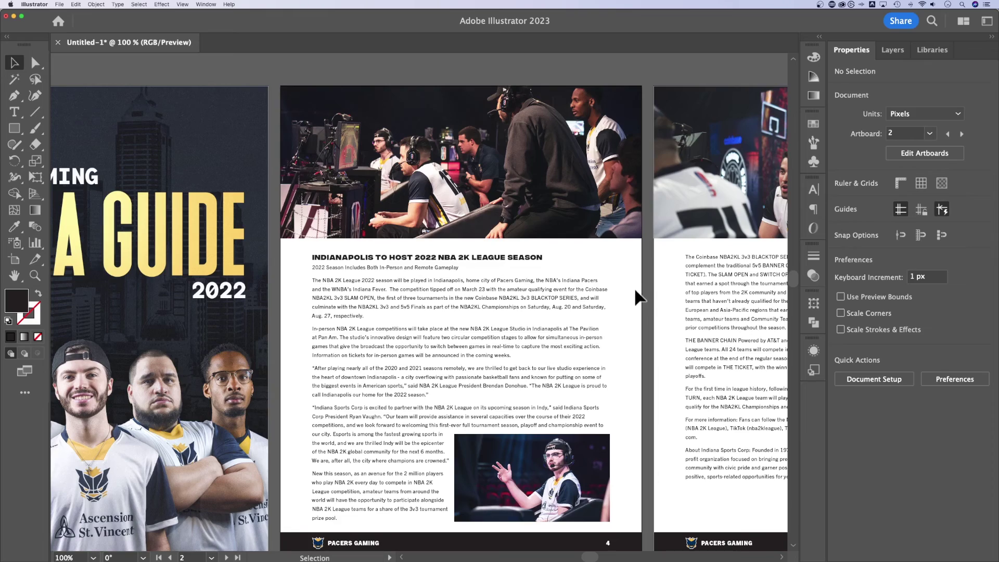
# - Select the third page's content group and ungroup it
pyautogui.press('super+minus')
pyautogui.press('super+minus')
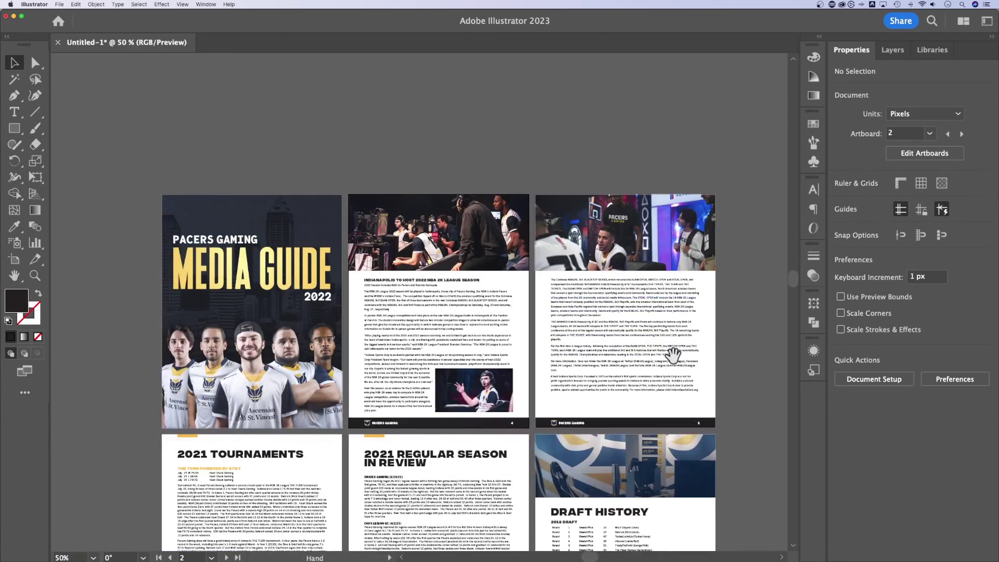
pyautogui.scroll(-5, 667, 346)
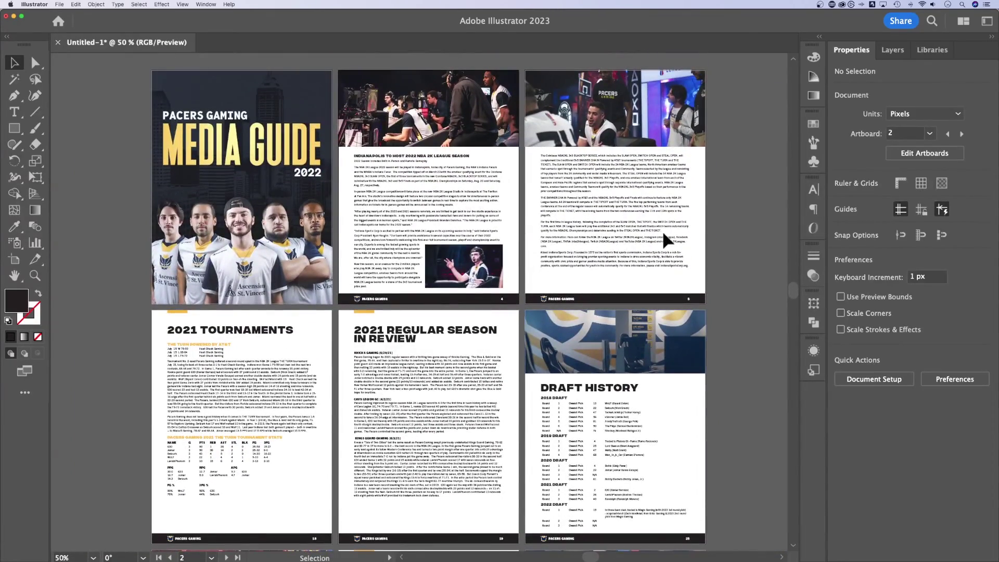
pyautogui.click(598, 227)
pyautogui.moveTo(598, 168); pyautogui.dragTo(599, 141)
pyautogui.rightClick(592, 122)
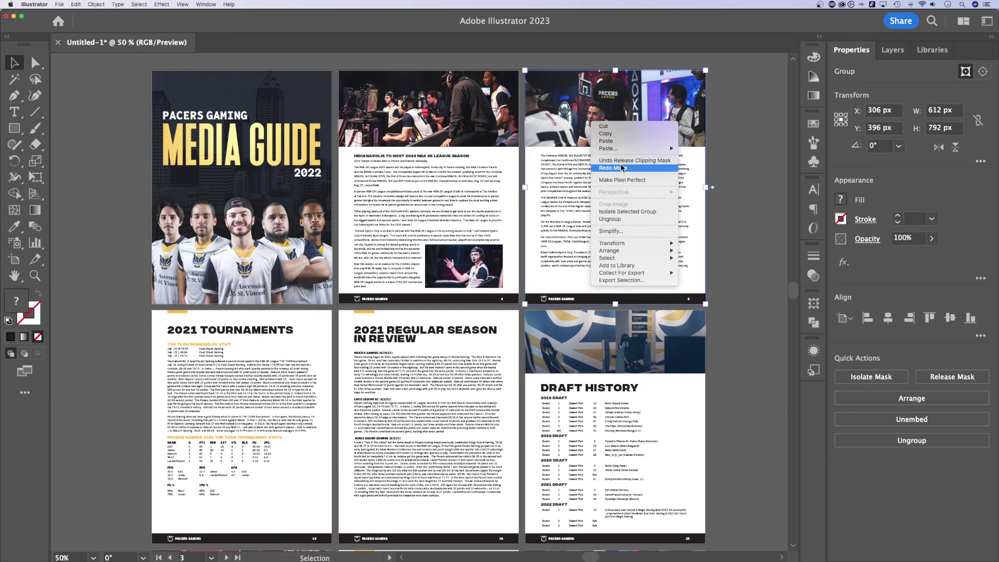
pyautogui.click(632, 219)
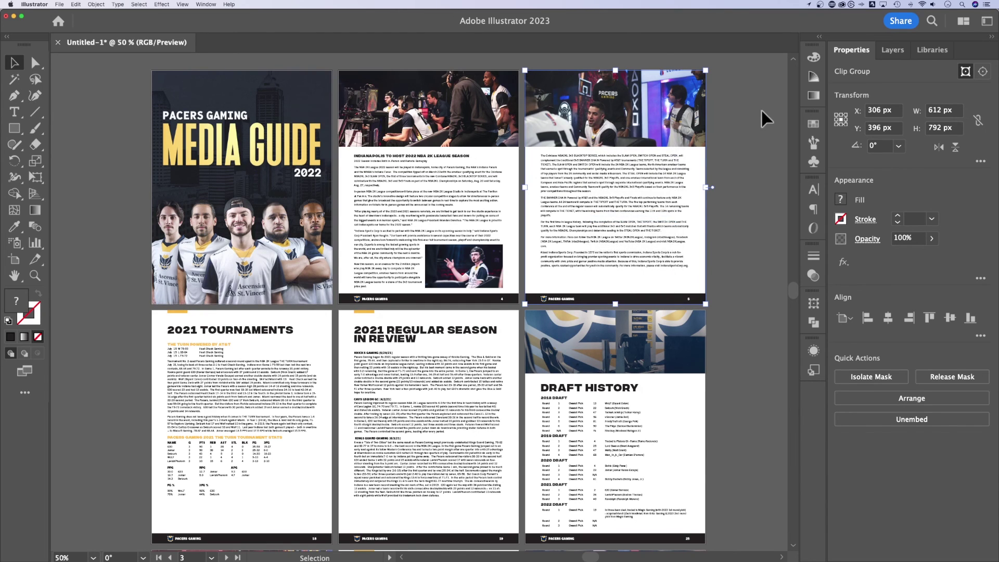
# - Release the resulting clip group's clipping mask and deselect everything
pyautogui.rightClick(617, 125)
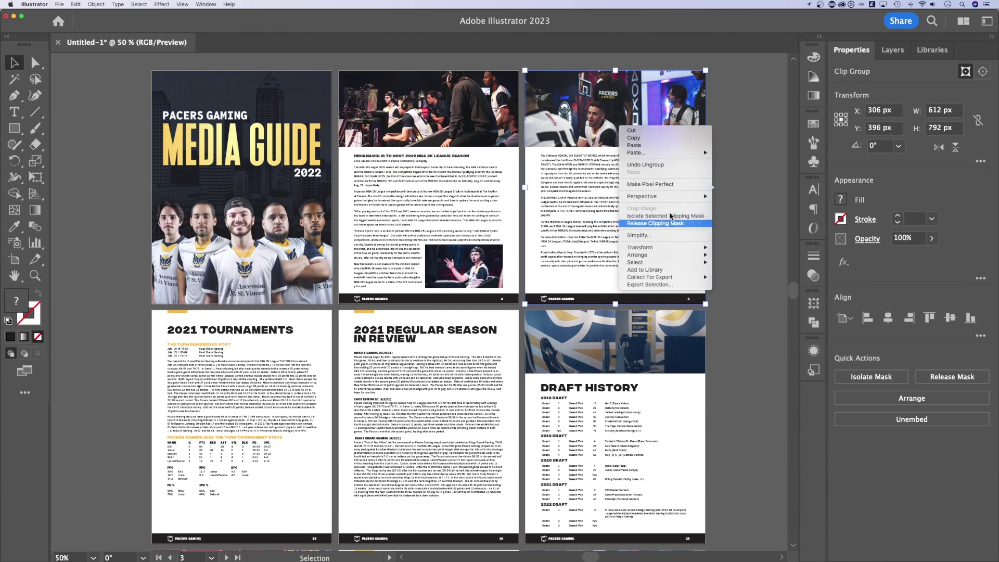
pyautogui.click(645, 223)
pyautogui.click(736, 183)
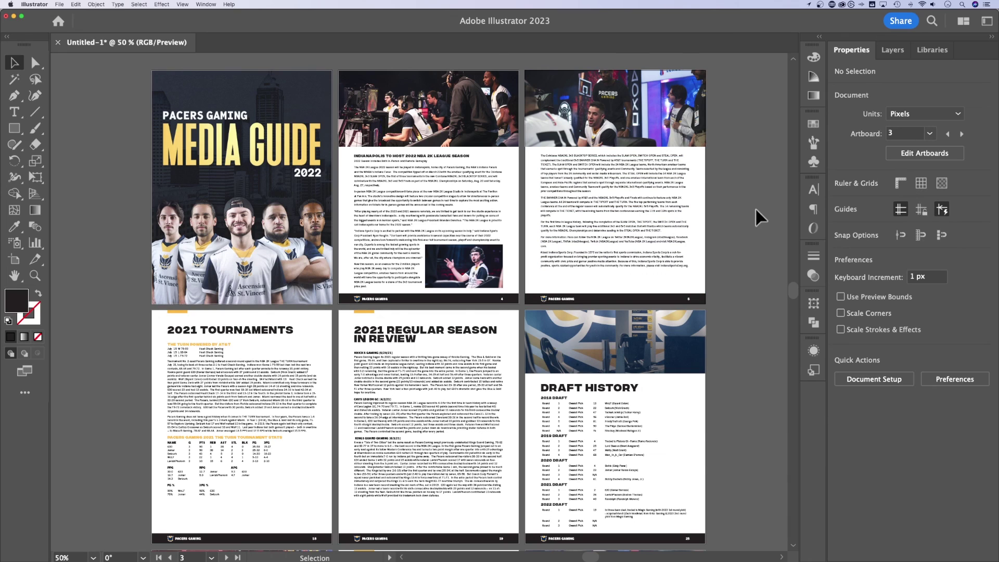